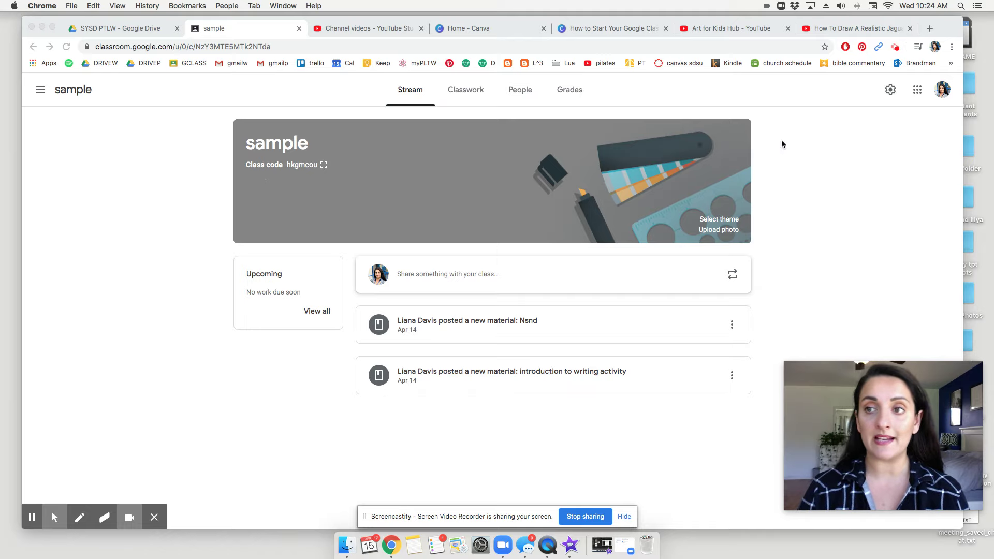
- Generate a Meet link in the General section of the class settings and look at the link's options
click(891, 90)
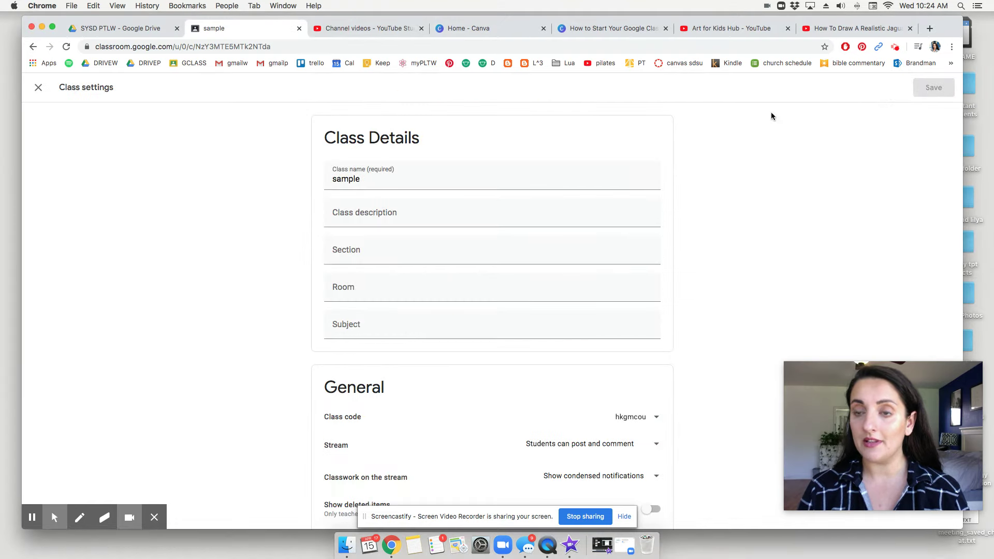
scroll(497, 244, down, 6)
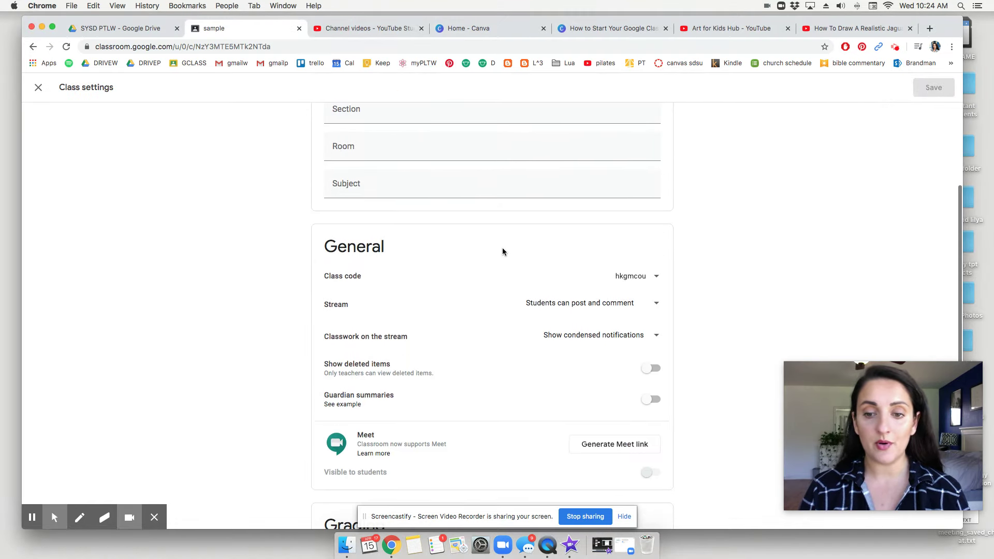
scroll(535, 322, down, 1)
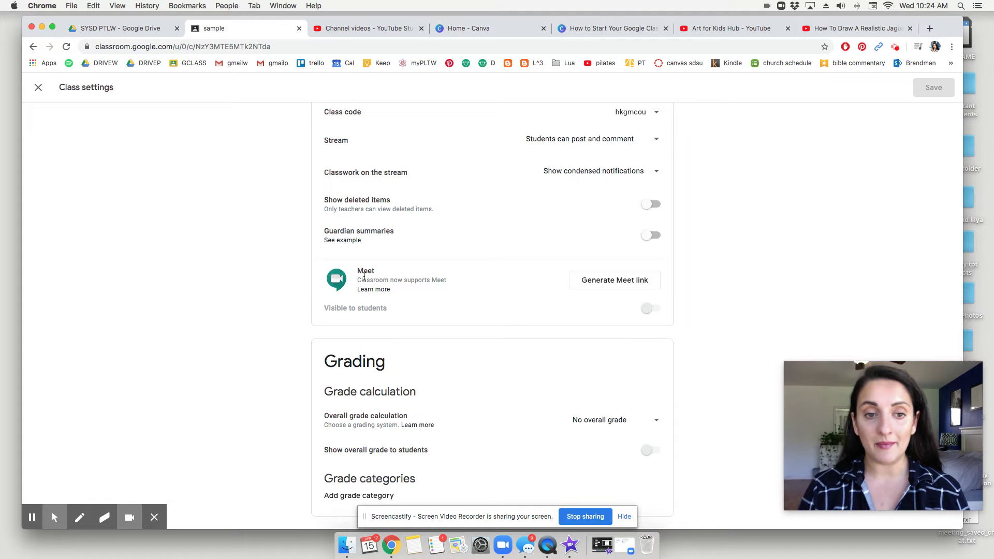
click(612, 283)
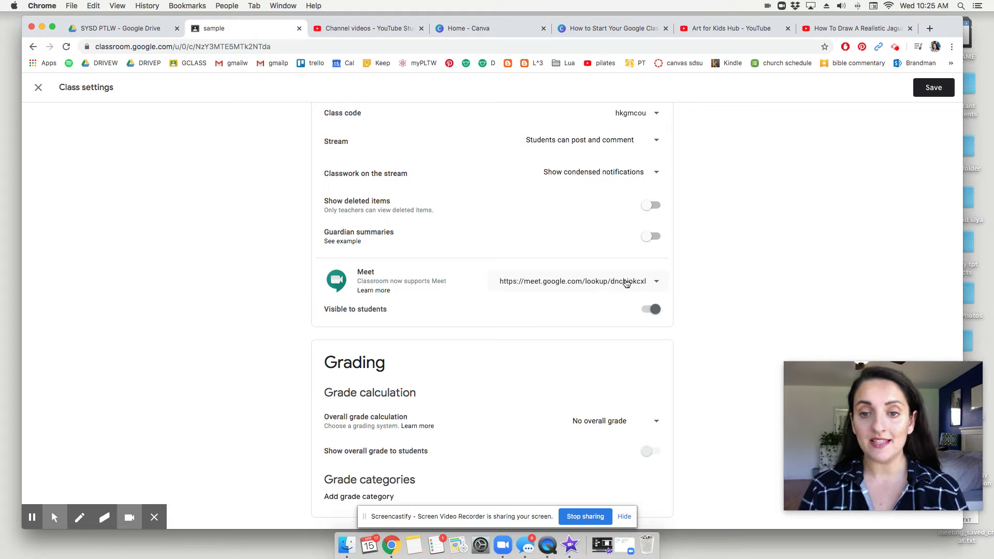
click(645, 282)
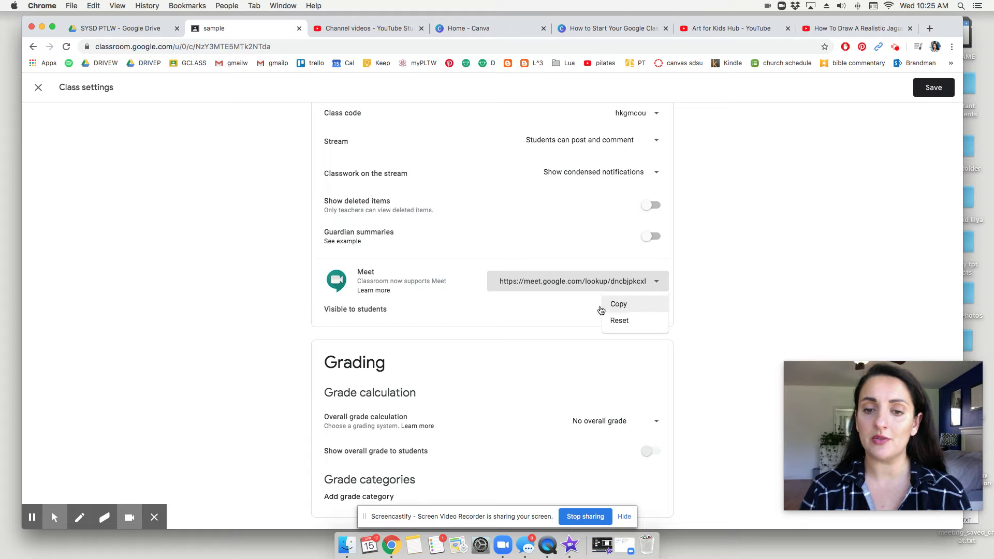
click(570, 304)
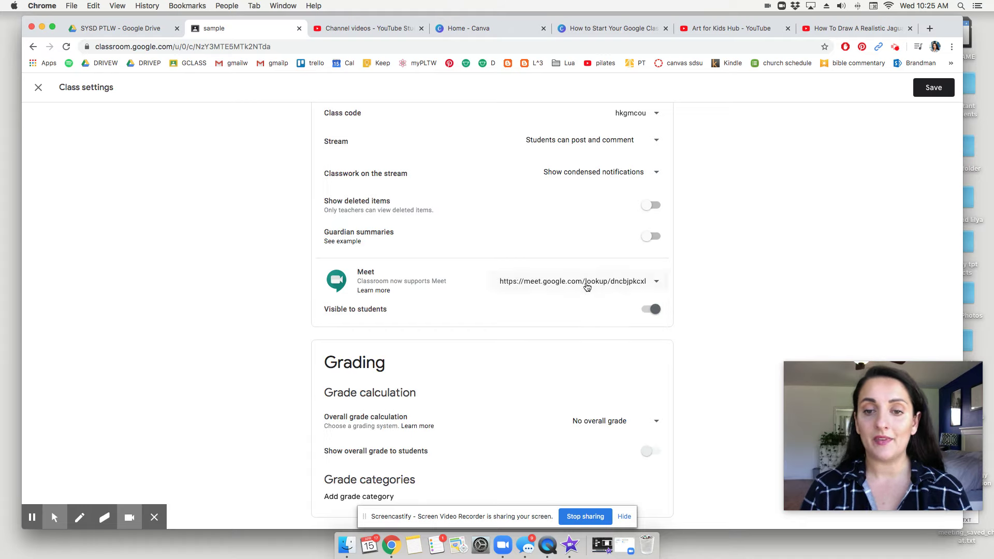
- Keep the Meet link visible to students, save the class settings and highlight the link in the class banner
drag(388, 310, 326, 310)
click(324, 310)
click(649, 312)
click(646, 310)
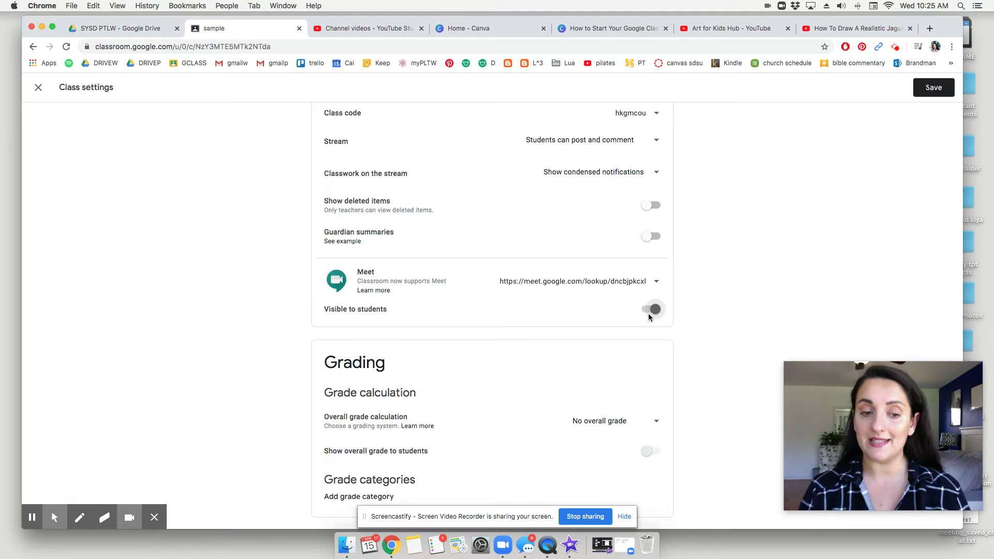
click(935, 88)
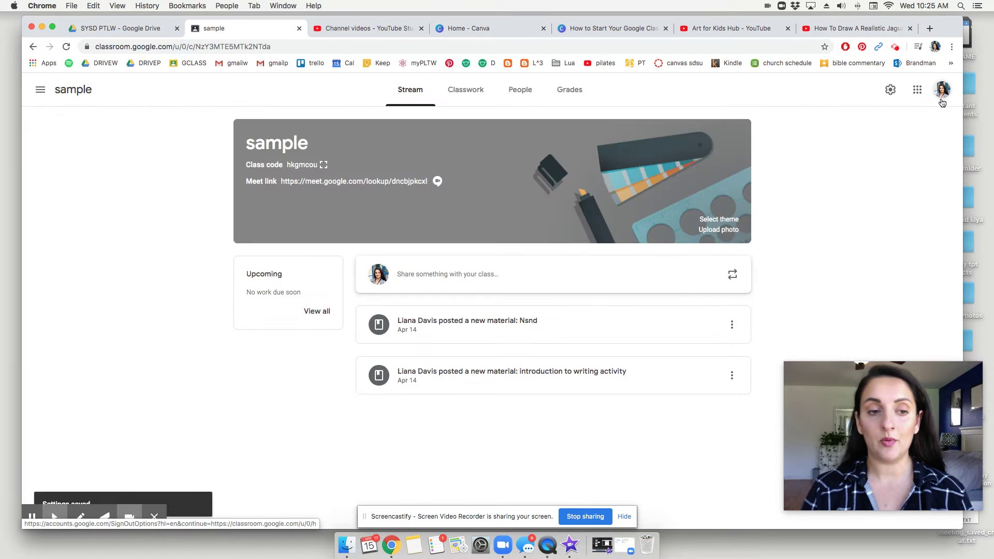
drag(428, 181, 246, 180)
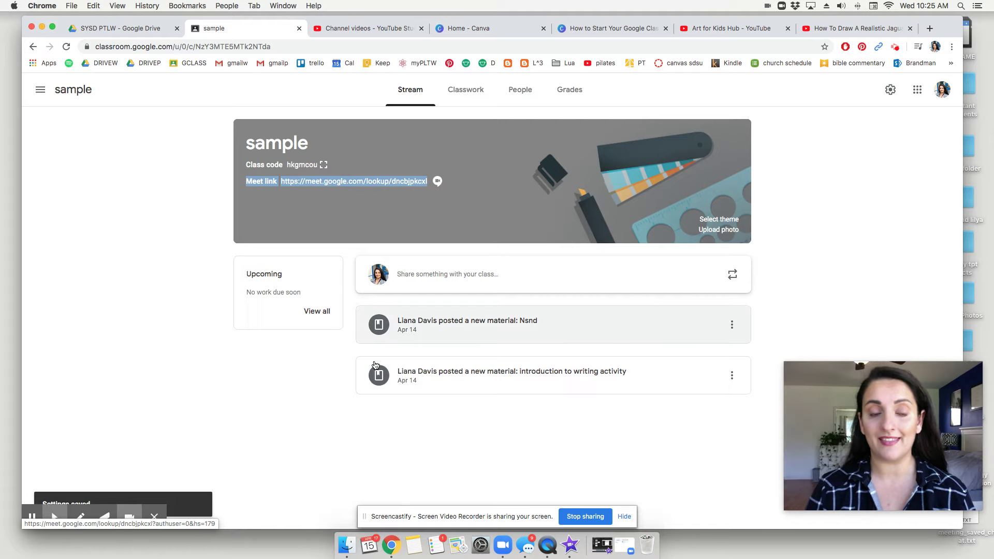
click(332, 424)
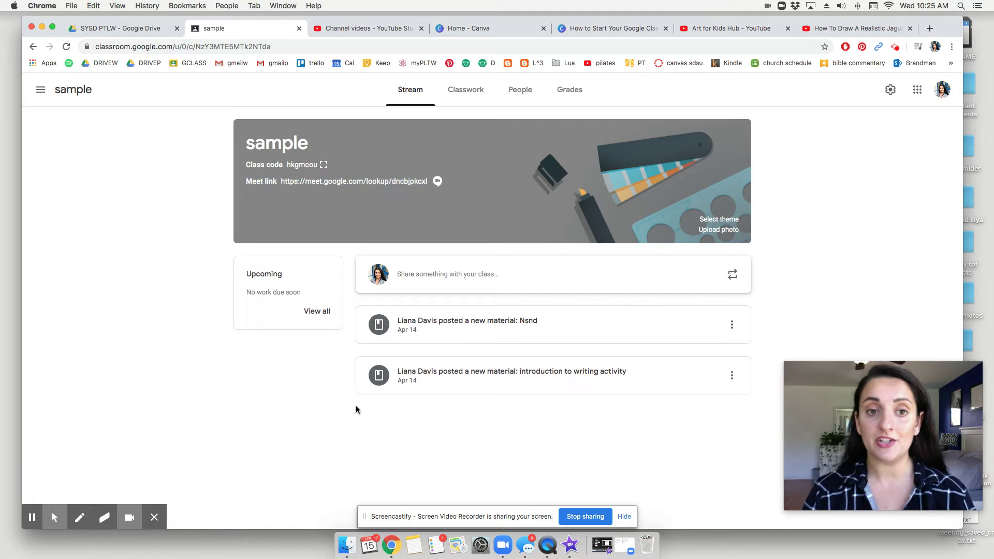
- Post an announcement to all students reading "Hi Students. Click this link at 1pm." followed by the copied Meet link
click(434, 274)
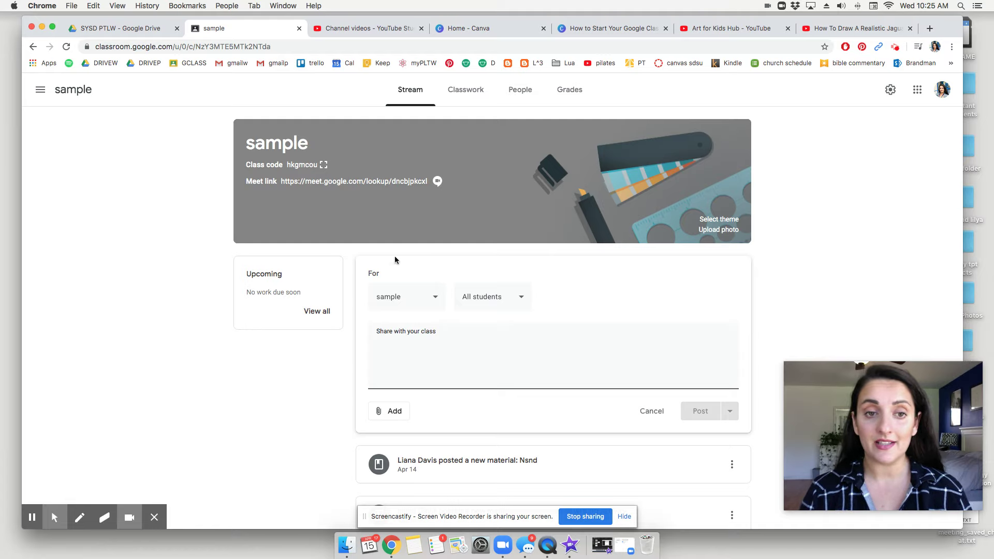
text(Hi Students. Click this link at 1pm.)
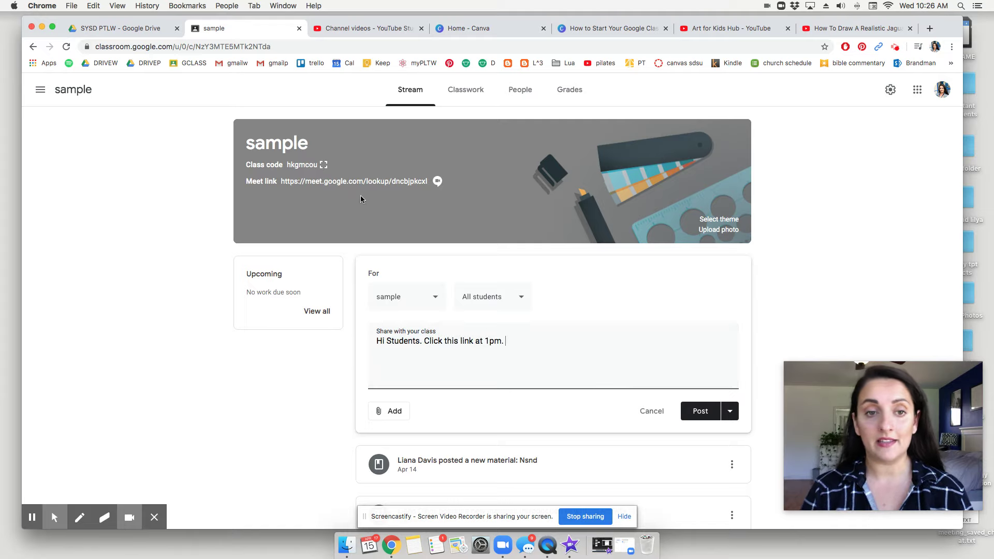
right_click(363, 182)
click(384, 249)
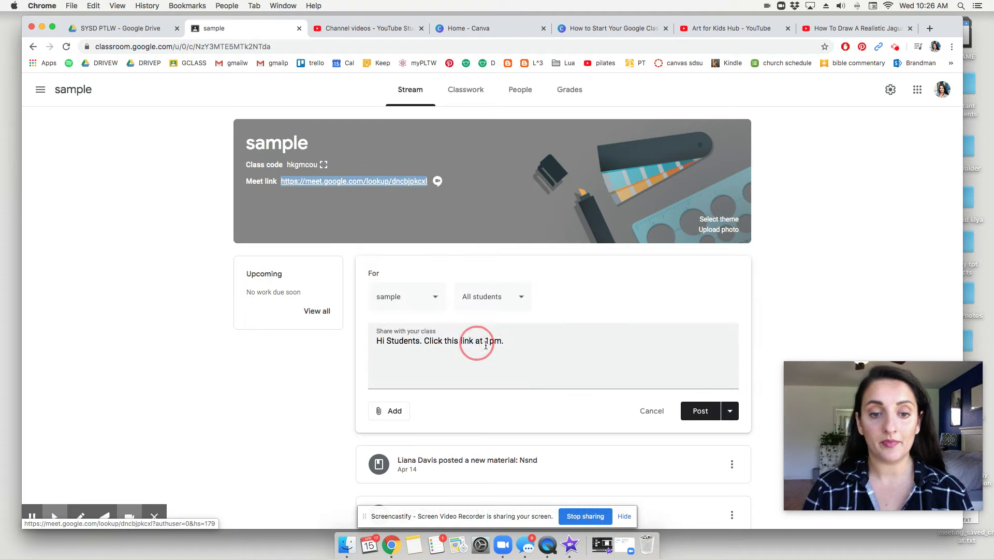
click(520, 343)
right_click(523, 342)
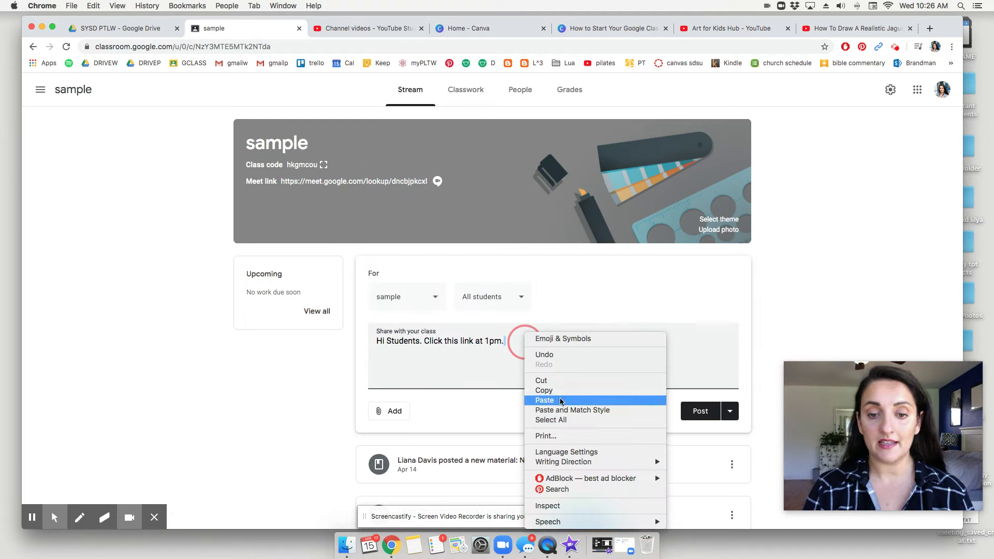
click(545, 400)
click(701, 419)
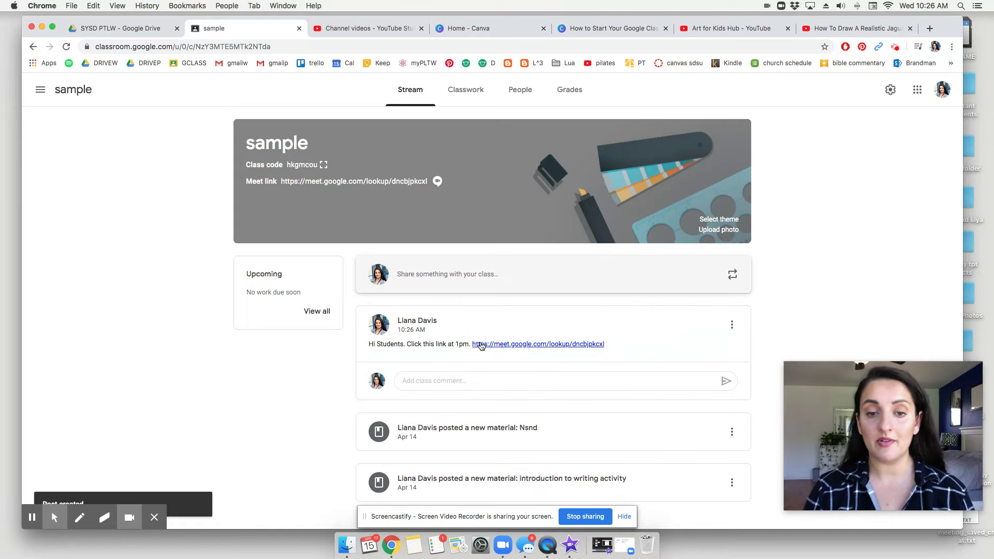
- Join the meeting through the Meet link in the new post, allowing notifications, microphone and camera access
drag(456, 345, 468, 344)
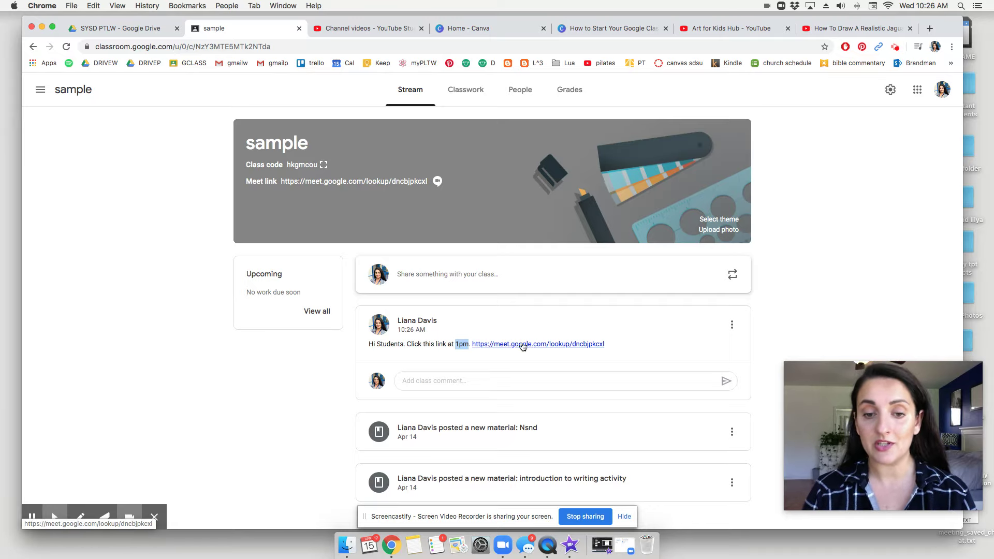
click(522, 345)
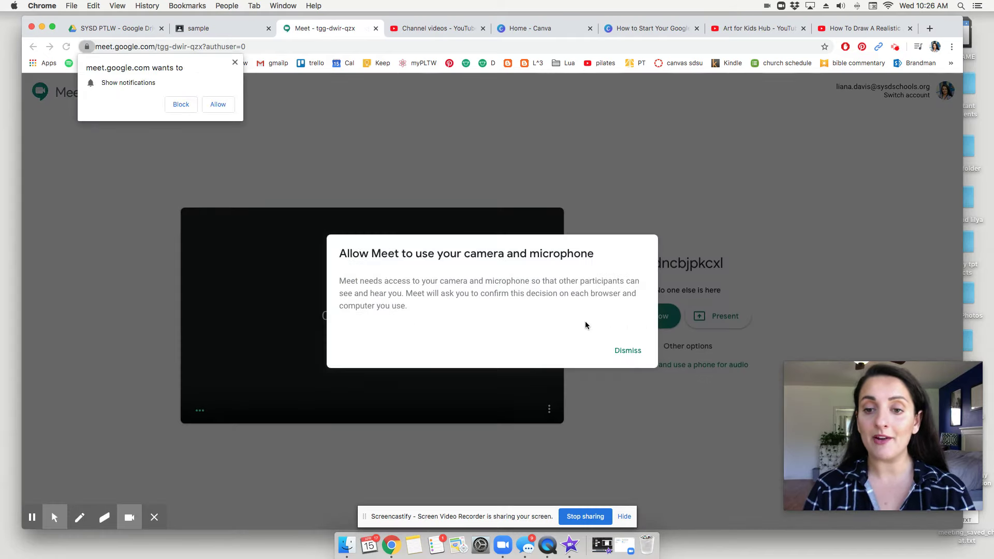
click(207, 105)
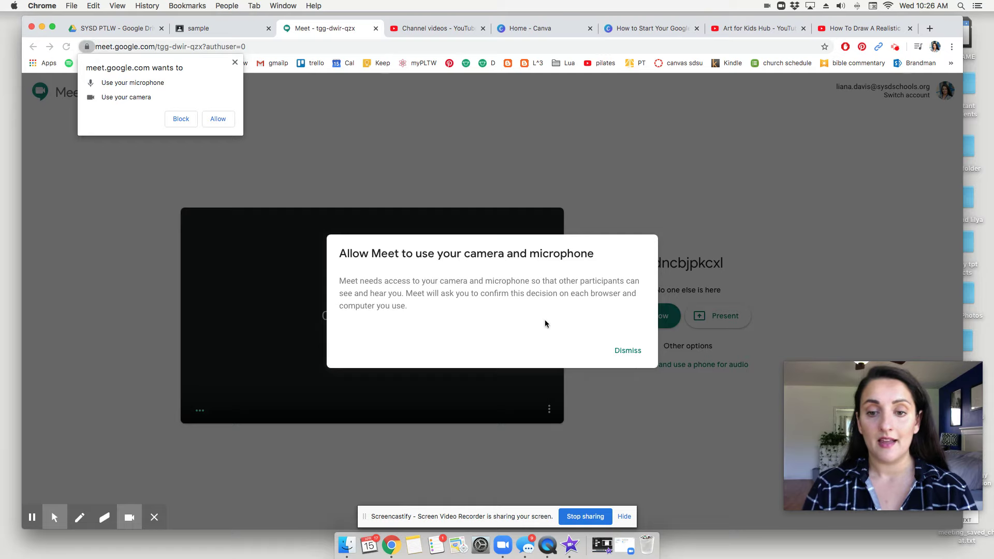
click(217, 119)
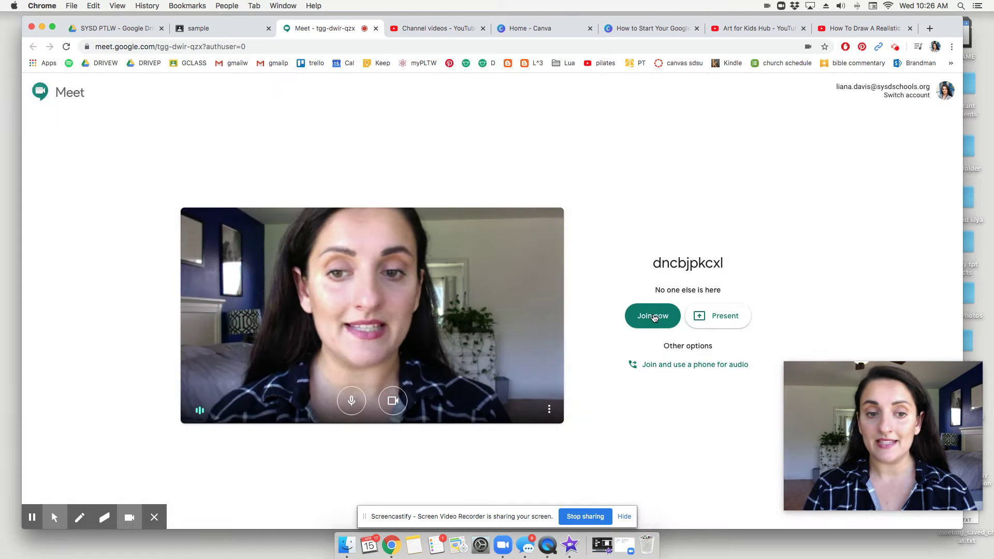
click(653, 317)
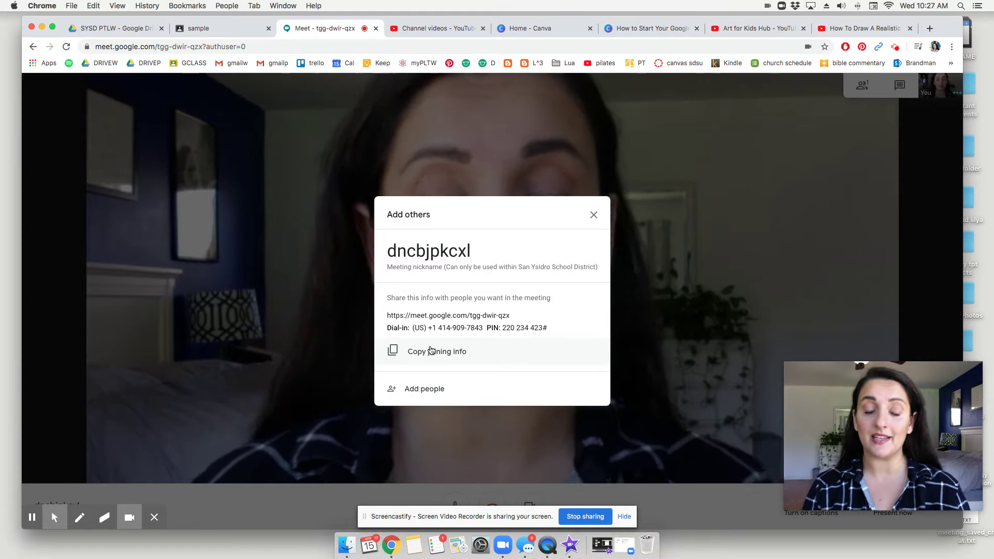
- Look at the suggested people to invite without adding anyone, and leave the meeting, closing its browser tab
click(399, 391)
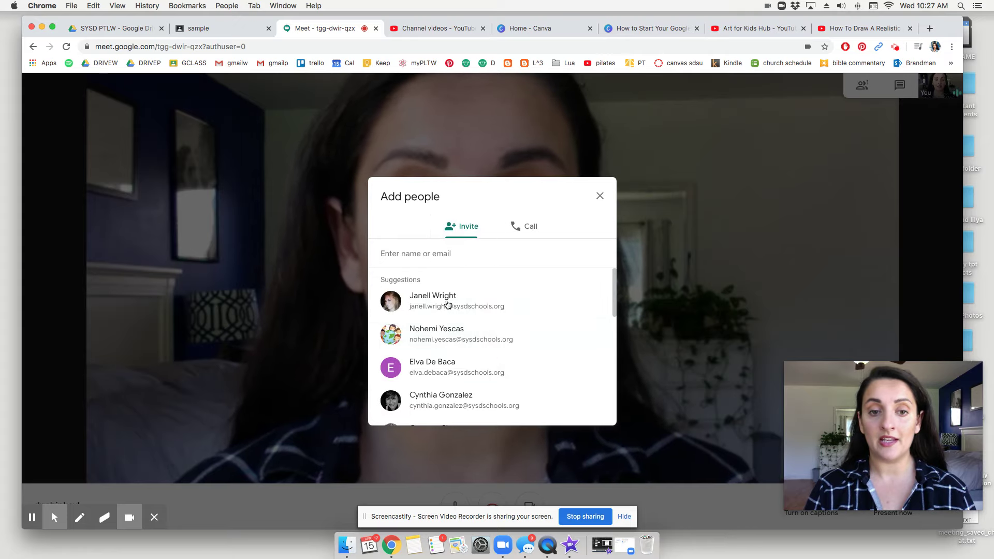
click(600, 196)
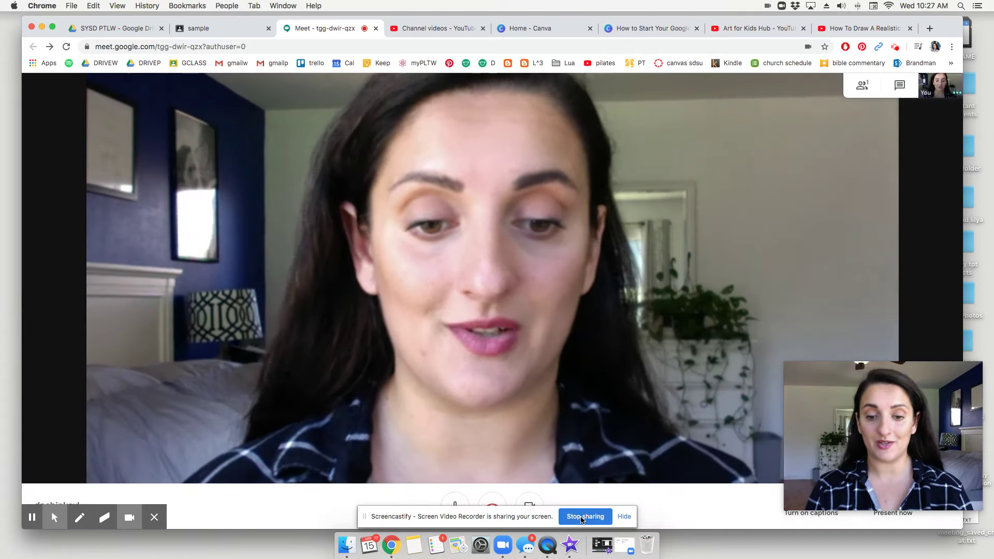
click(492, 502)
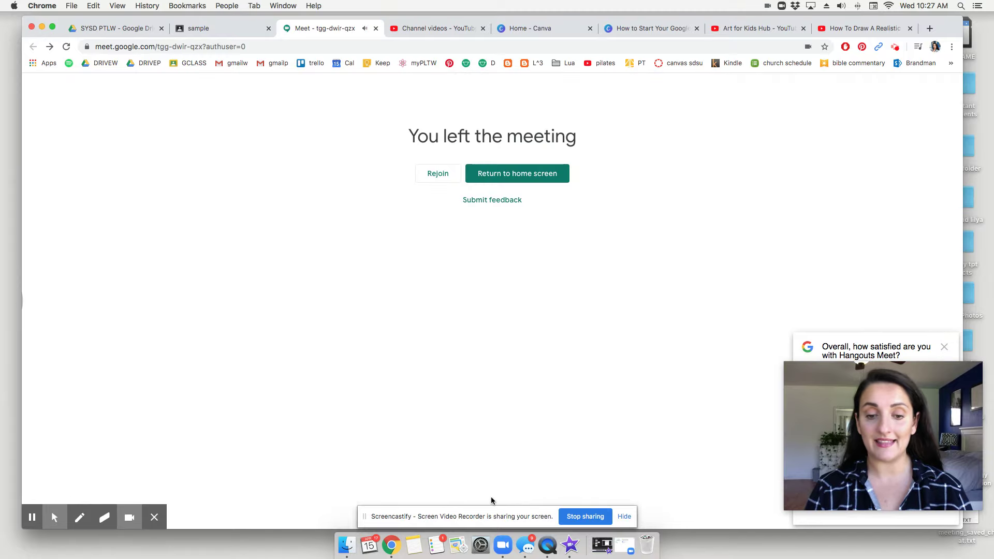
click(515, 176)
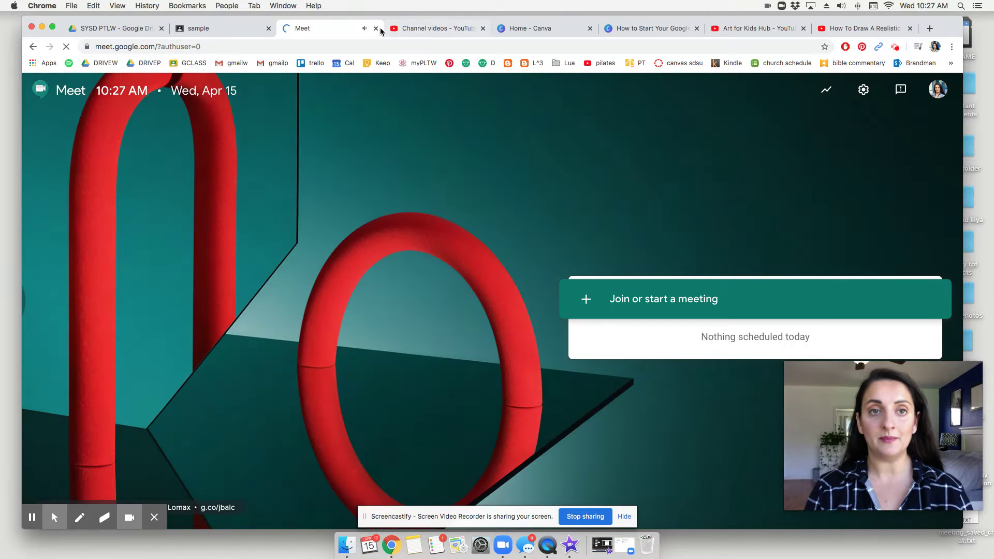
click(376, 28)
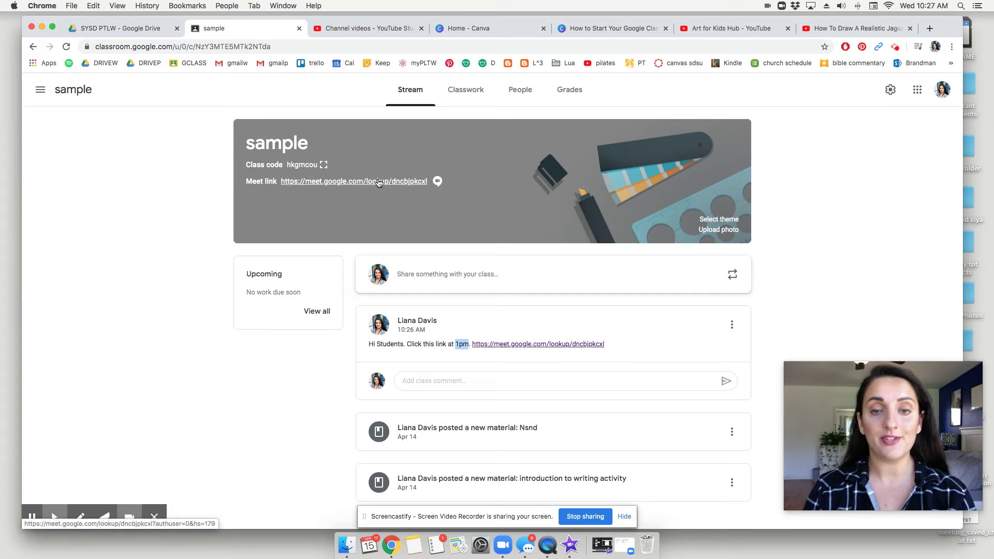
- Turn off the Meet link's visibility to students in the class settings and save the change
click(891, 91)
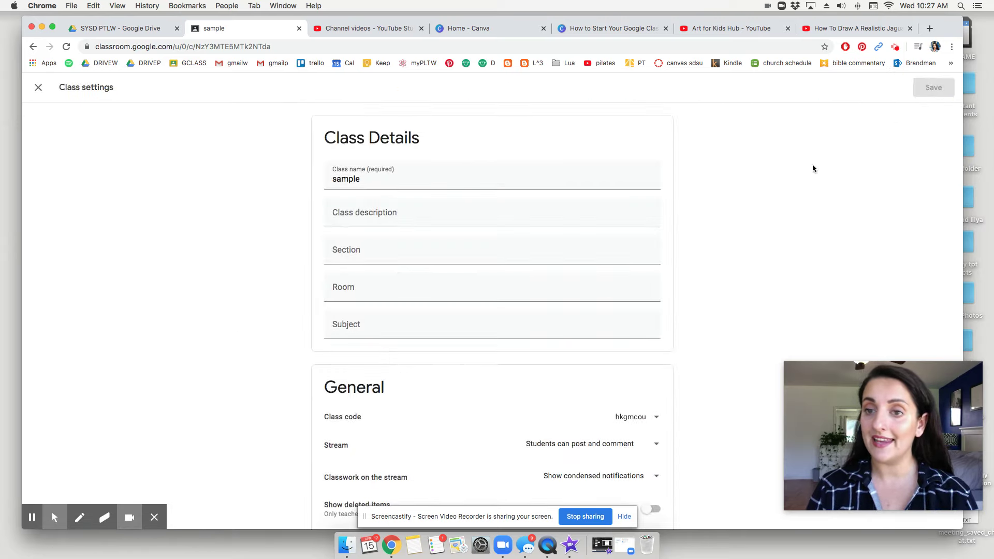
scroll(694, 336, down, 6)
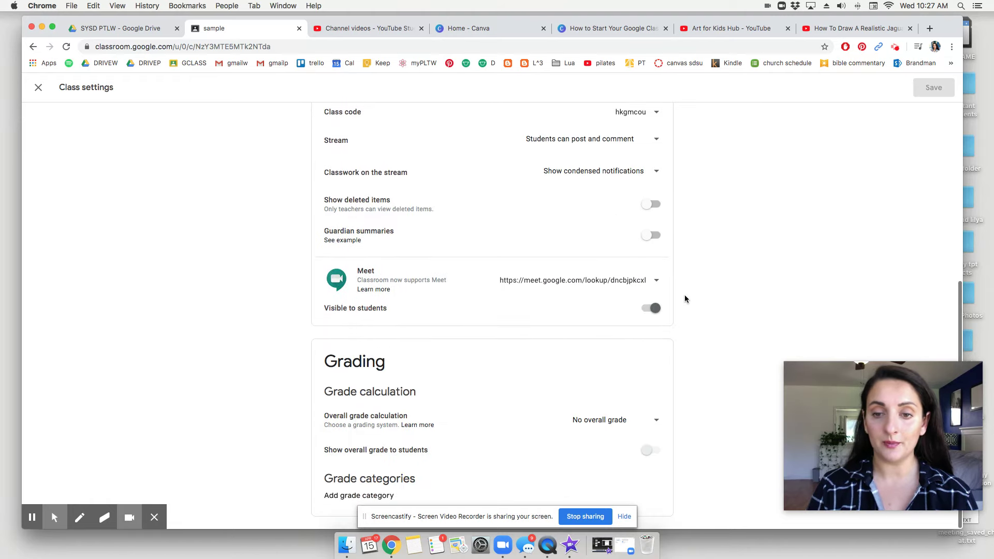
click(647, 309)
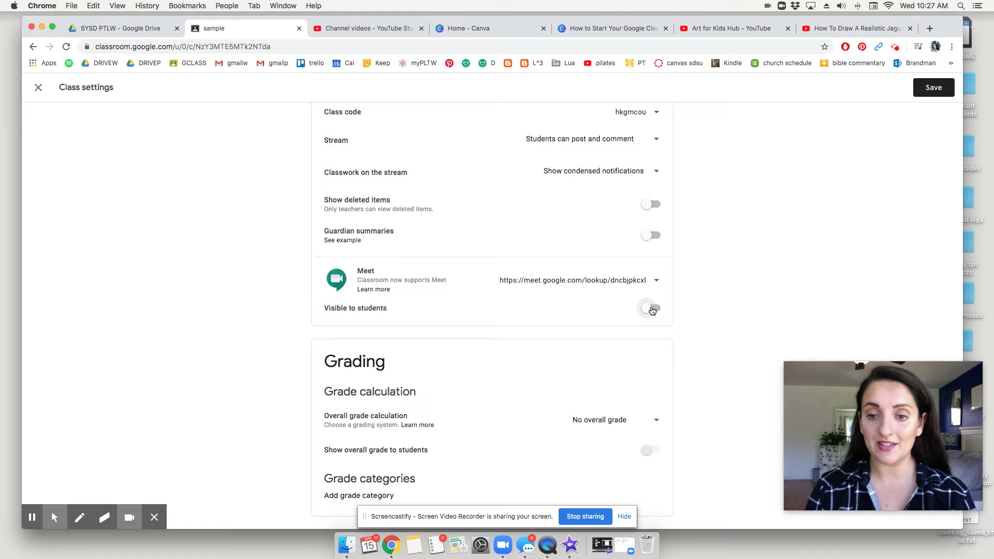
click(931, 89)
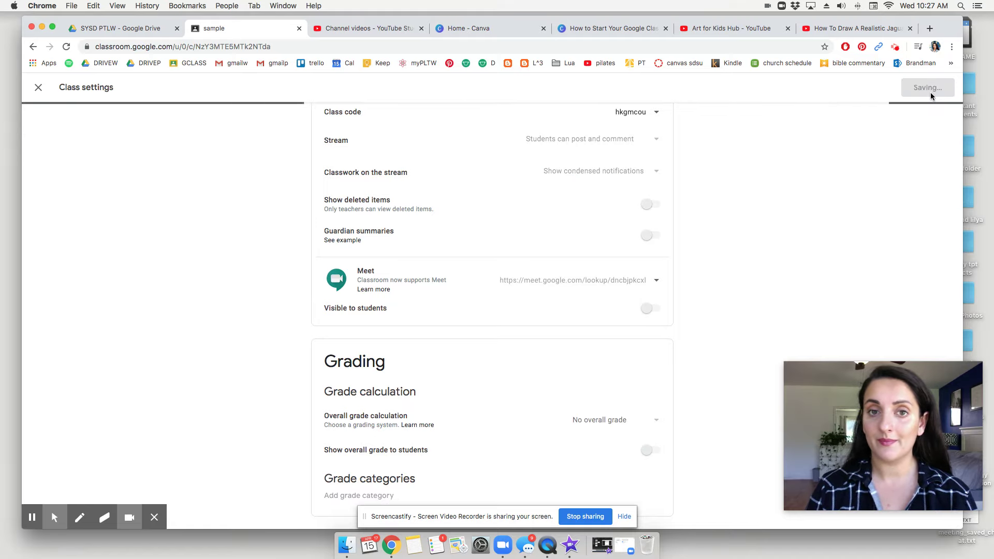
click(401, 179)
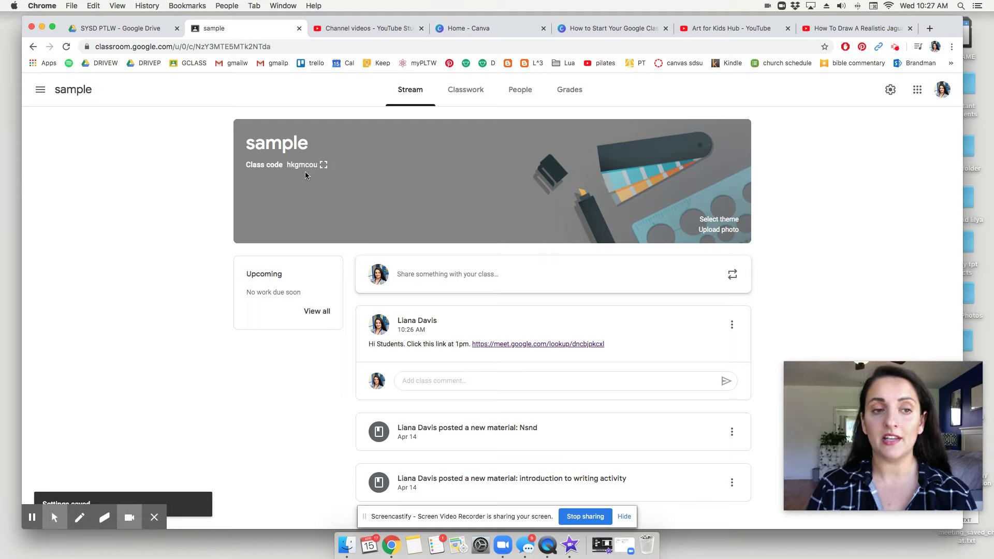
mouse_move(875, 495)
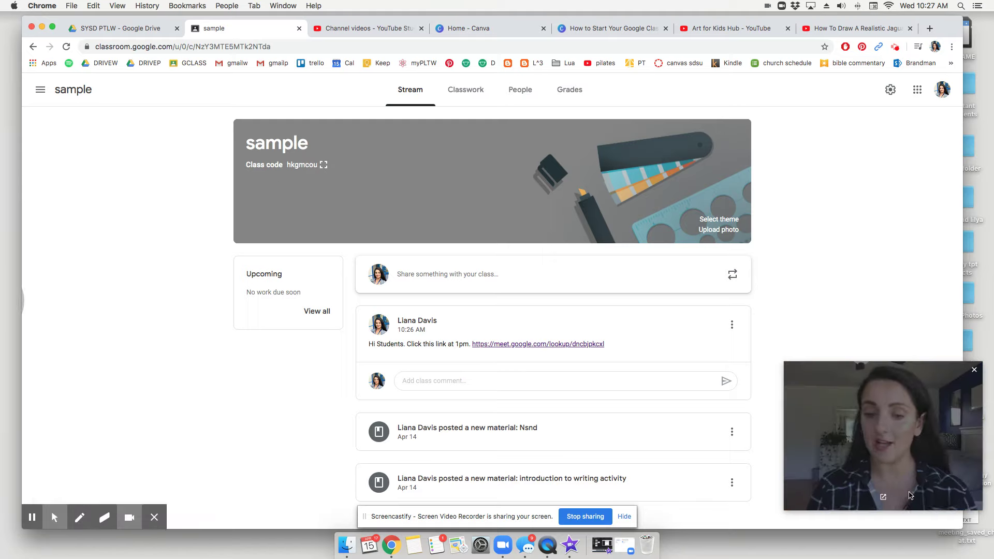
mouse_move(116, 527)
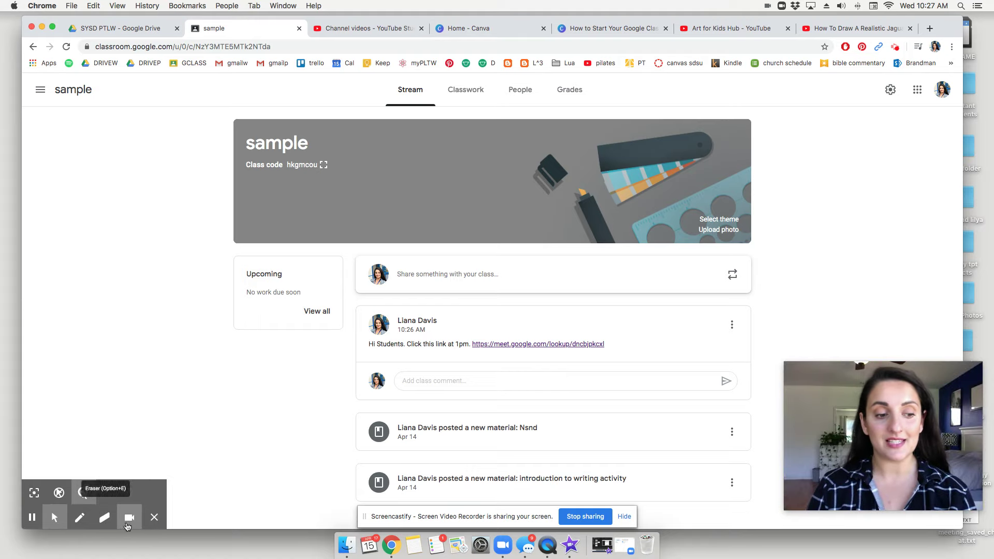